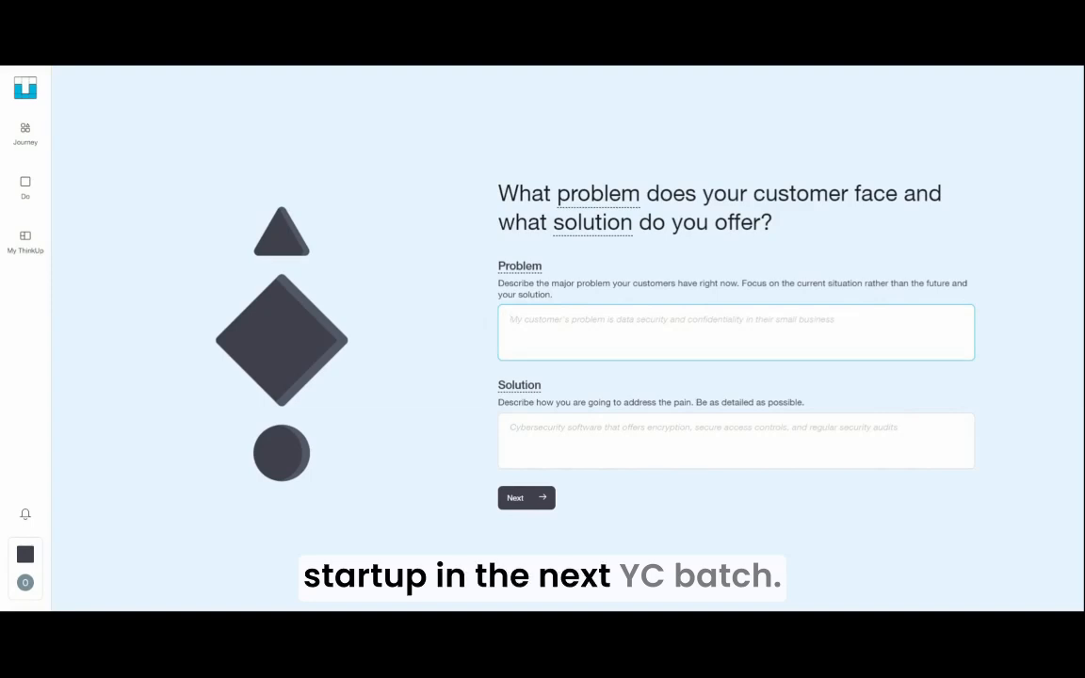
Enter the customer problem of error-prone, time-consuming data extraction from complex documents and Midship's solution of automated extraction into structured formats like spreadsheets.
{"action": "left_click", "coordinate": [381, 70]}
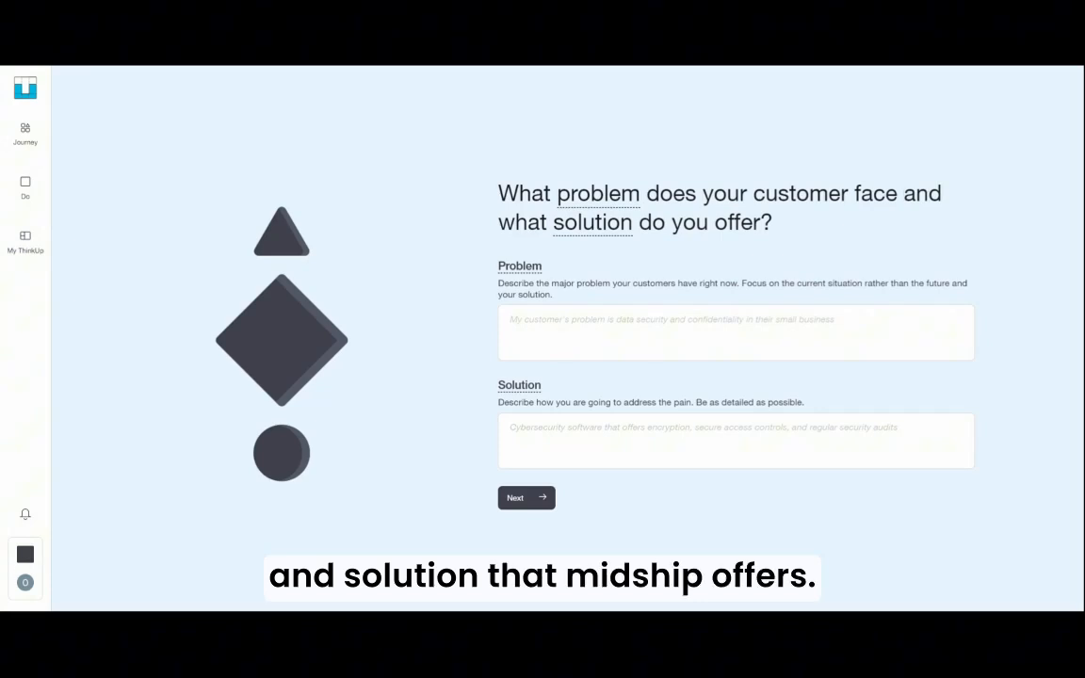
{"action": "left_click", "coordinate": [736, 333]}
{"action": "type", "text": "extracting and processing data from complex documents, which is often time-consuming and error-prone. Many businesses, especially in industries like real estate and finance, struggle with manually extracting useful data from unstructured documents like PDFs."}
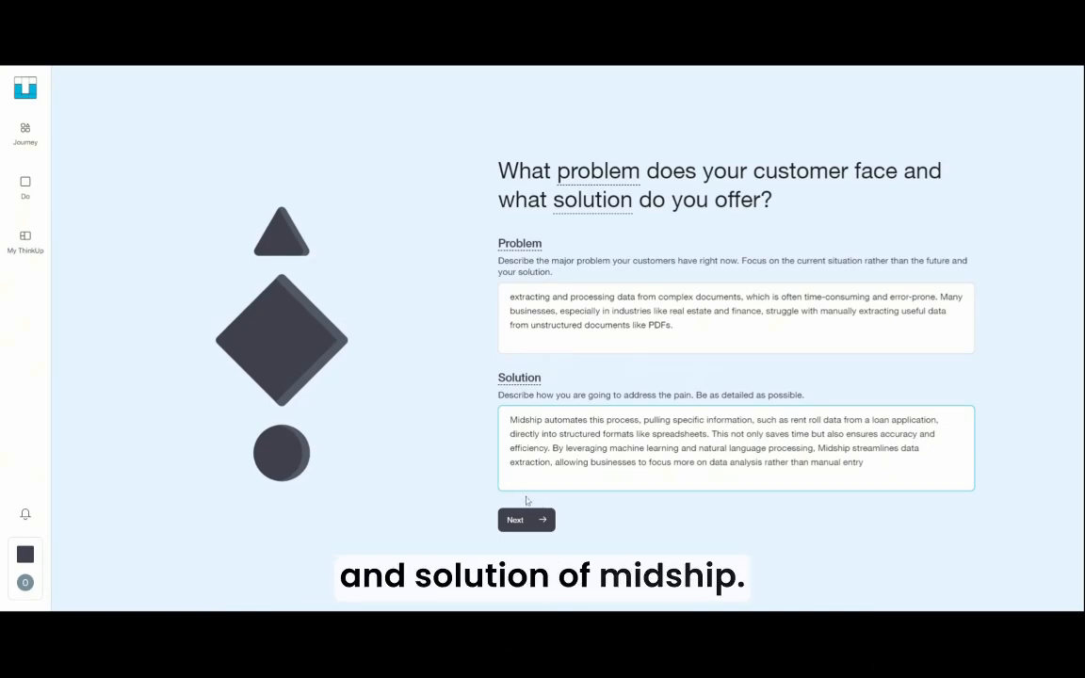
{"action": "left_click", "coordinate": [516, 524]}
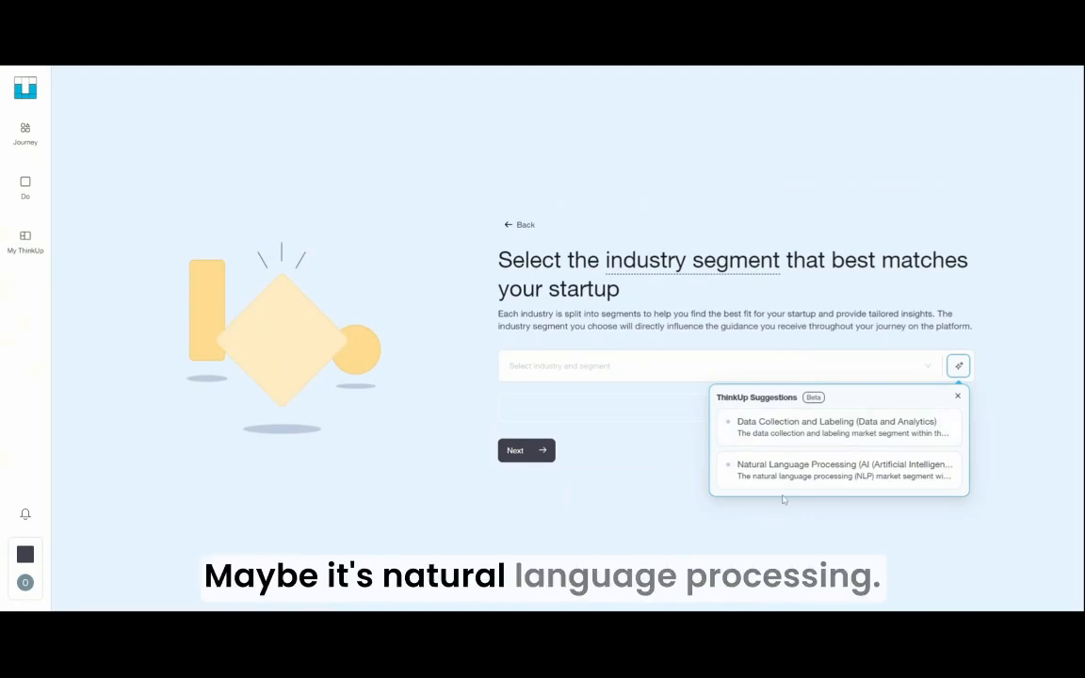
Set the startup's industry segment to Document Management under Information Technology and continue to the business model question.
{"action": "left_click", "coordinate": [836, 427]}
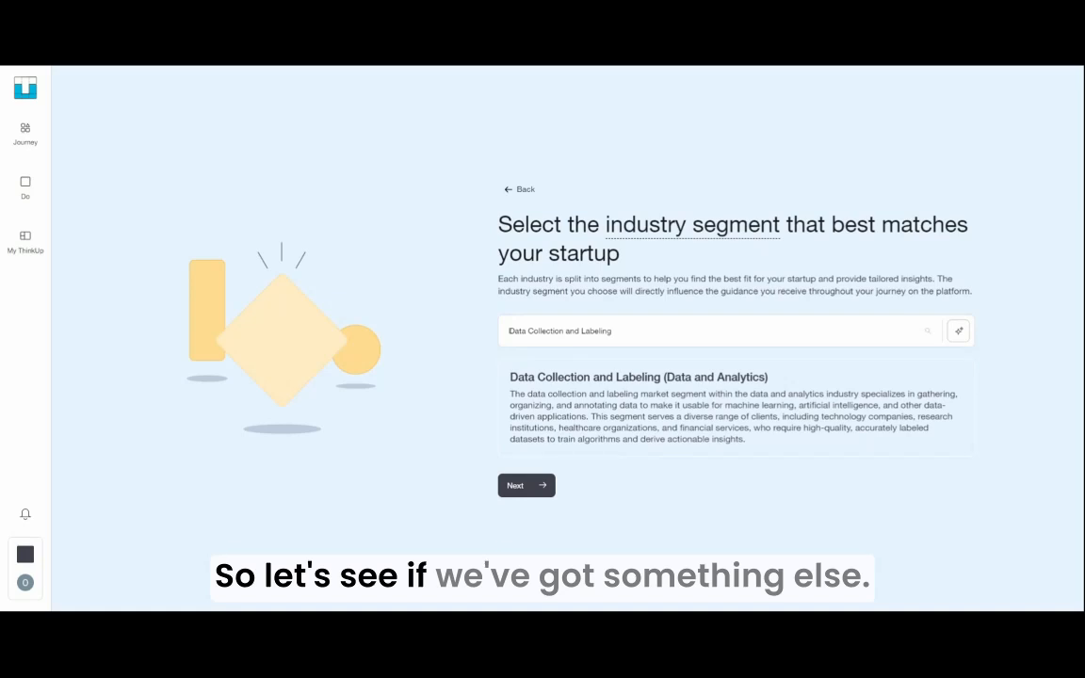
{"action": "left_click", "coordinate": [697, 331]}
{"action": "type", "text": "info"}
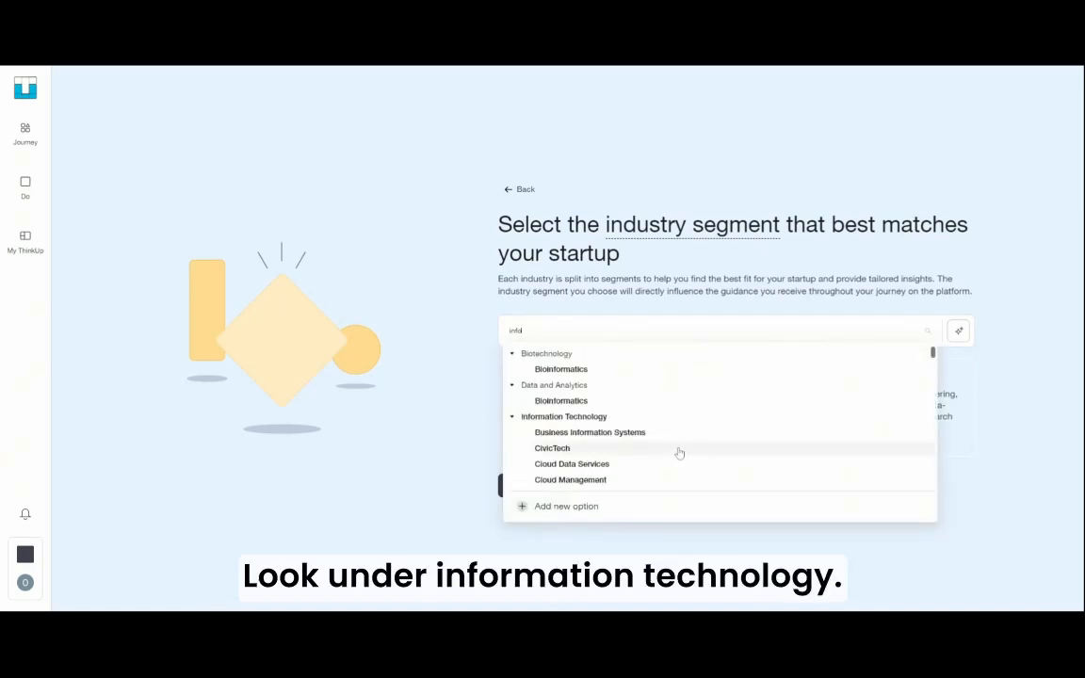
{"action": "scroll", "coordinate": [660, 461], "scroll_direction": "down", "scroll_amount": 2}
{"action": "left_click", "coordinate": [630, 471]}
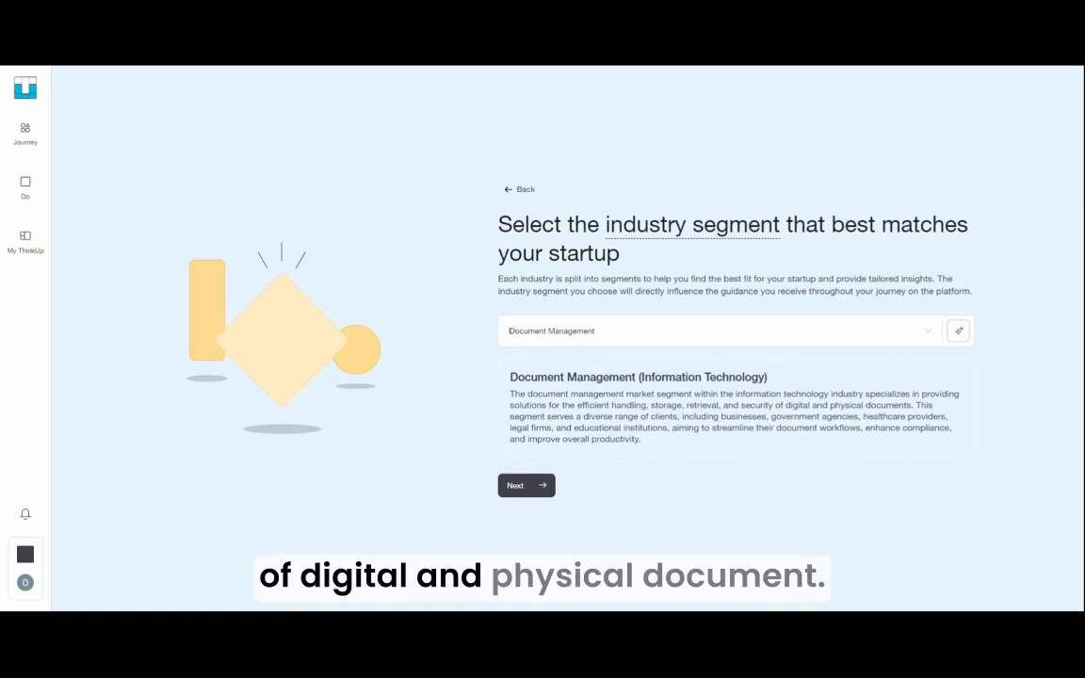
{"action": "left_click", "coordinate": [526, 485]}
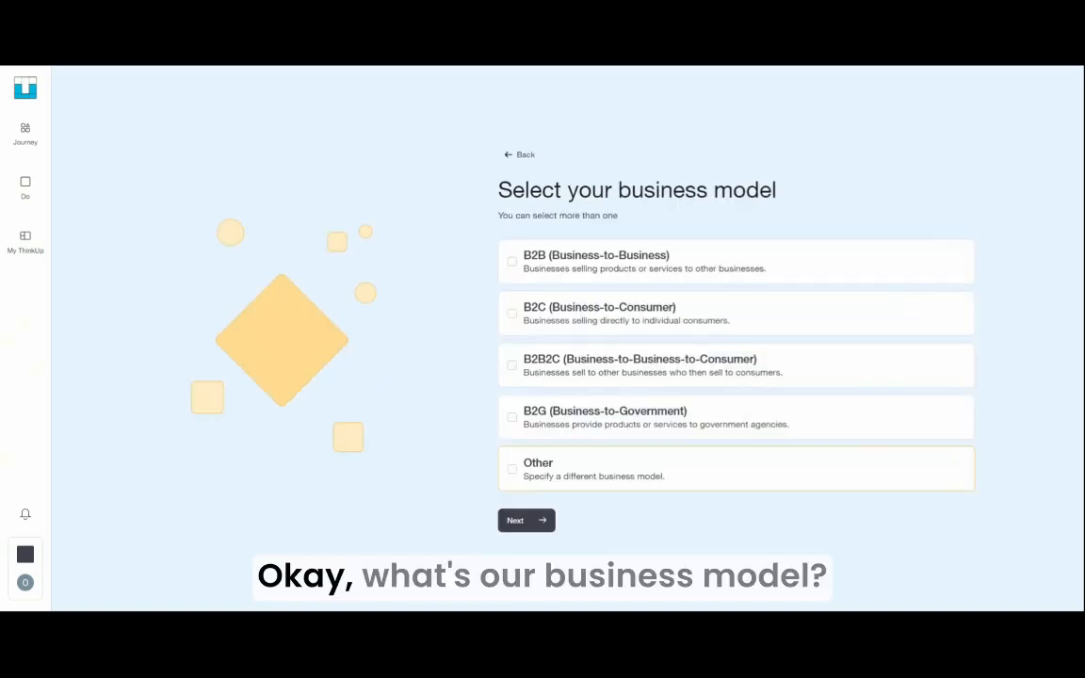
Choose B2B (Business-to-Business) as the business model and submit "GoMidShip!" as the startup name.
{"action": "left_click", "coordinate": [512, 261]}
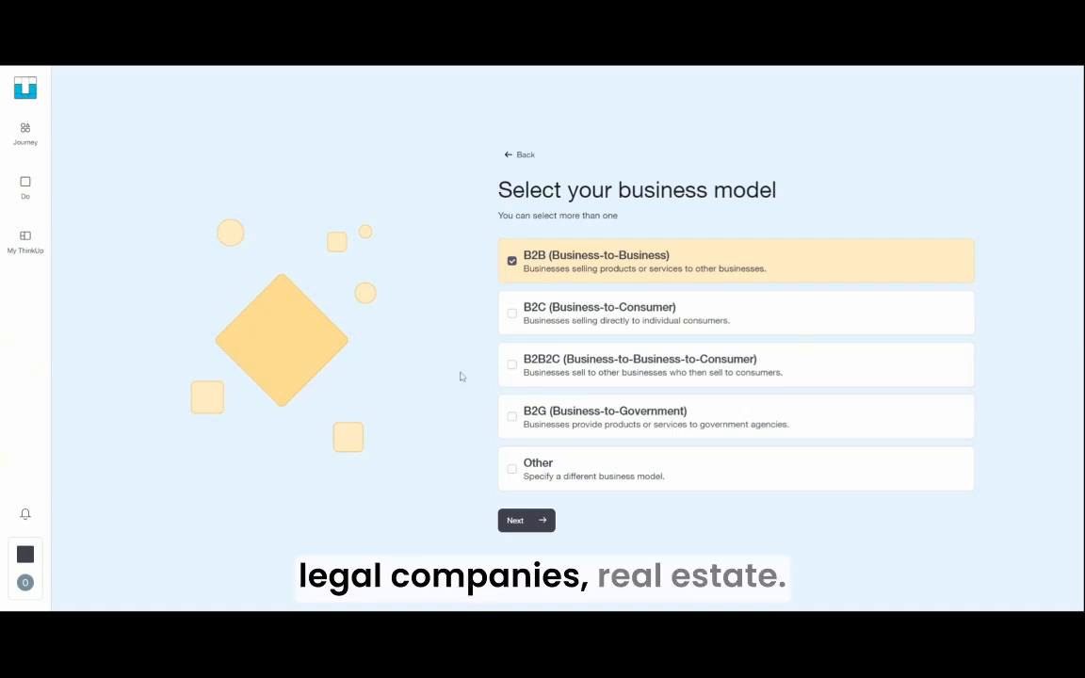
{"action": "left_click", "coordinate": [523, 520]}
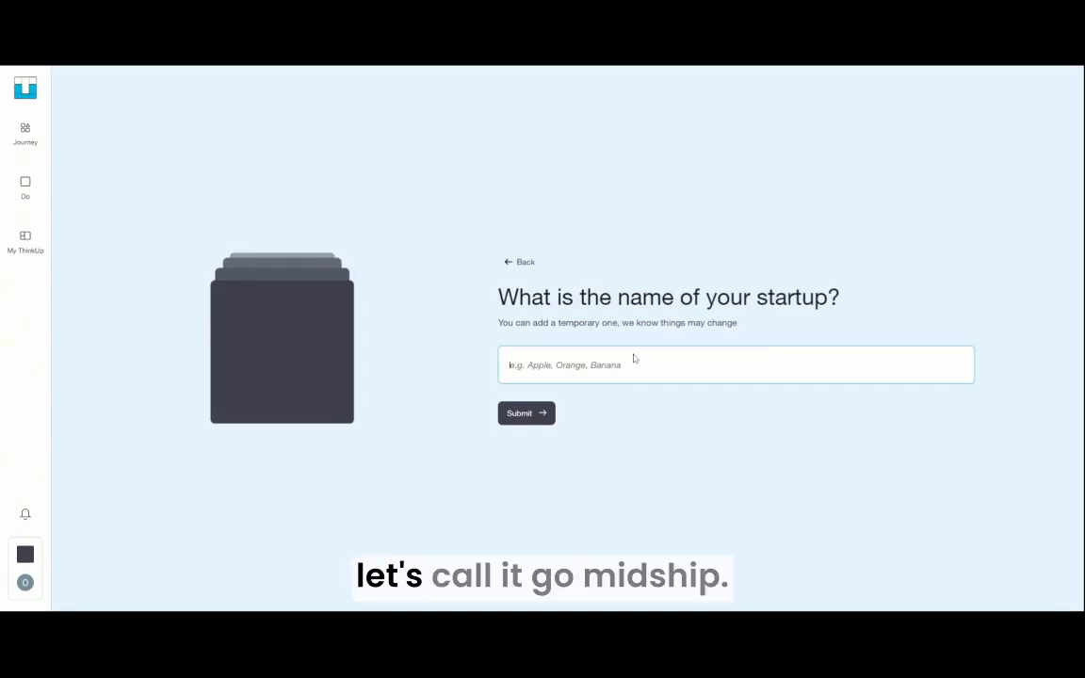
{"action": "type", "text": "GoMidSH"}
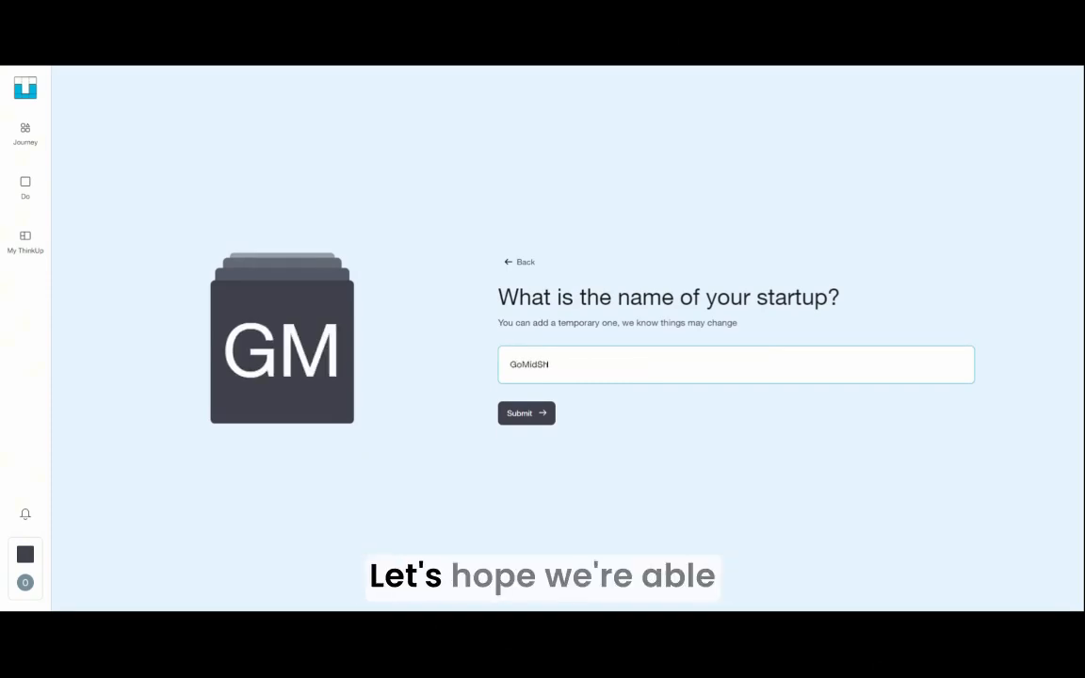
{"action": "type", "text": "ip!"}
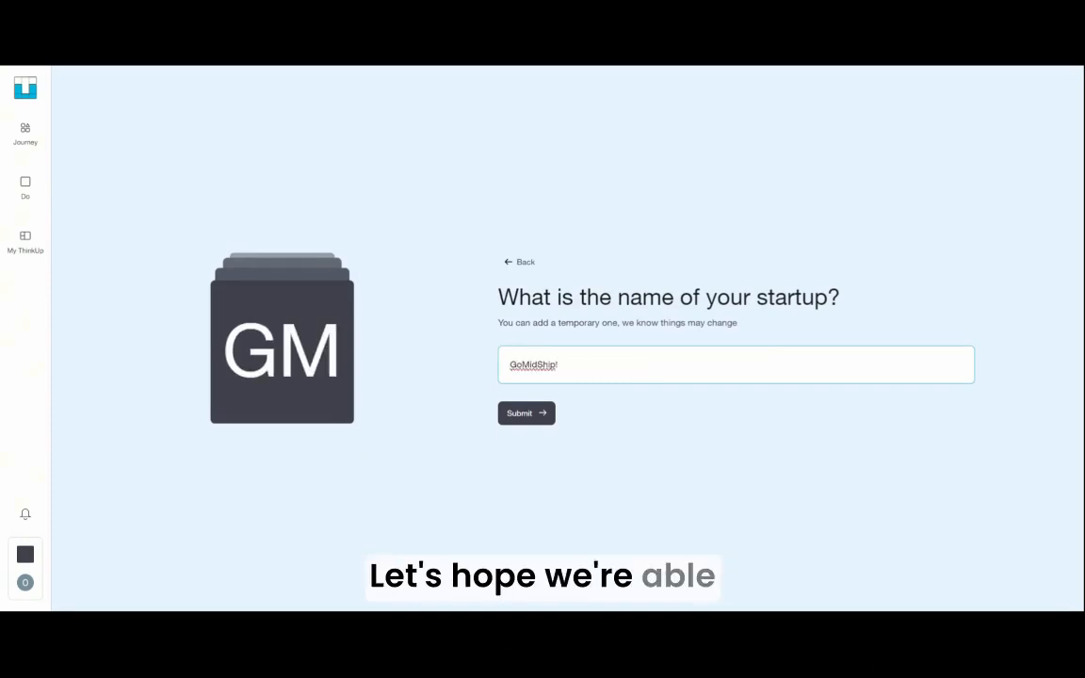
{"action": "left_click", "coordinate": [512, 421]}
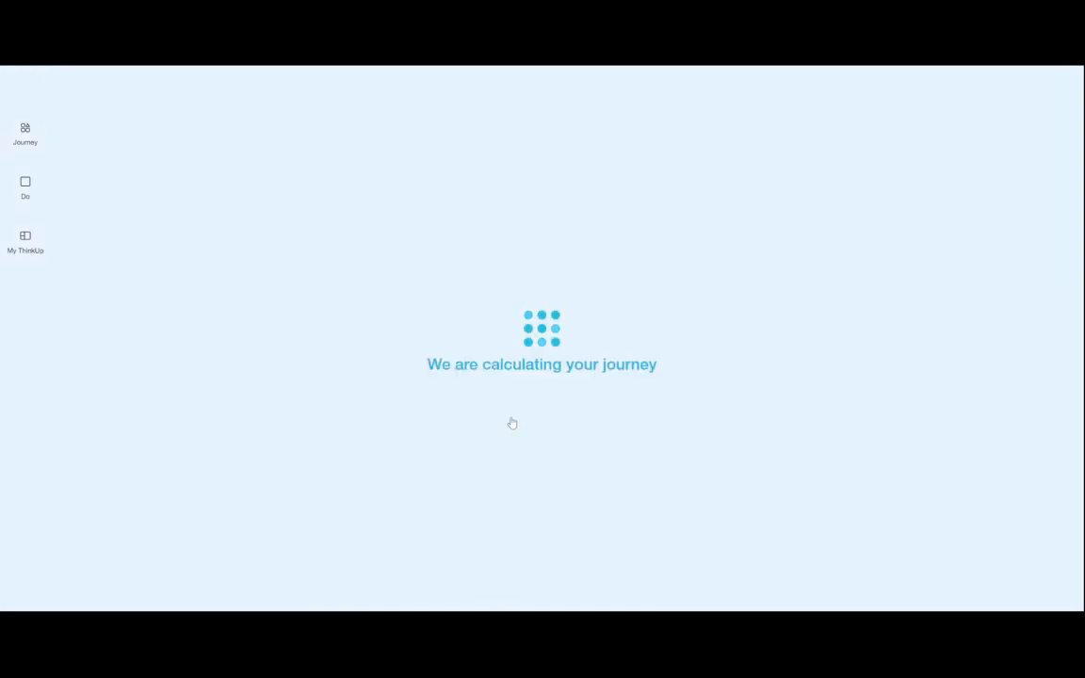
Start the Customer Discovery stage and advance through the User segmentation and End users vs. decision-makers introductions.
{"action": "left_click", "coordinate": [455, 388]}
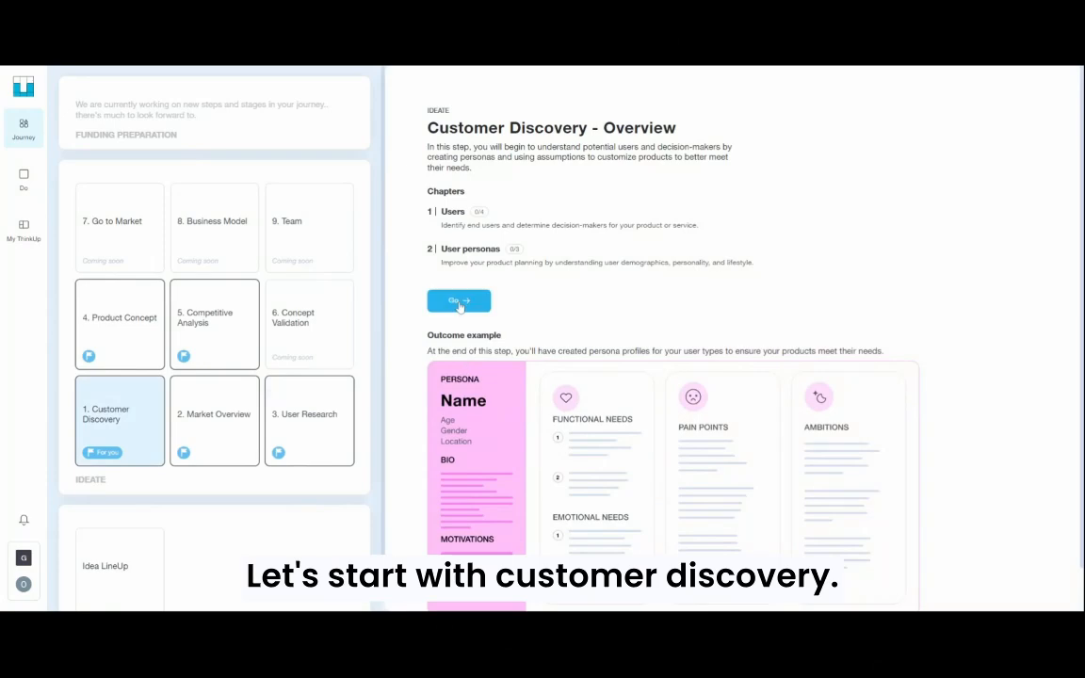
{"action": "left_click", "coordinate": [459, 301]}
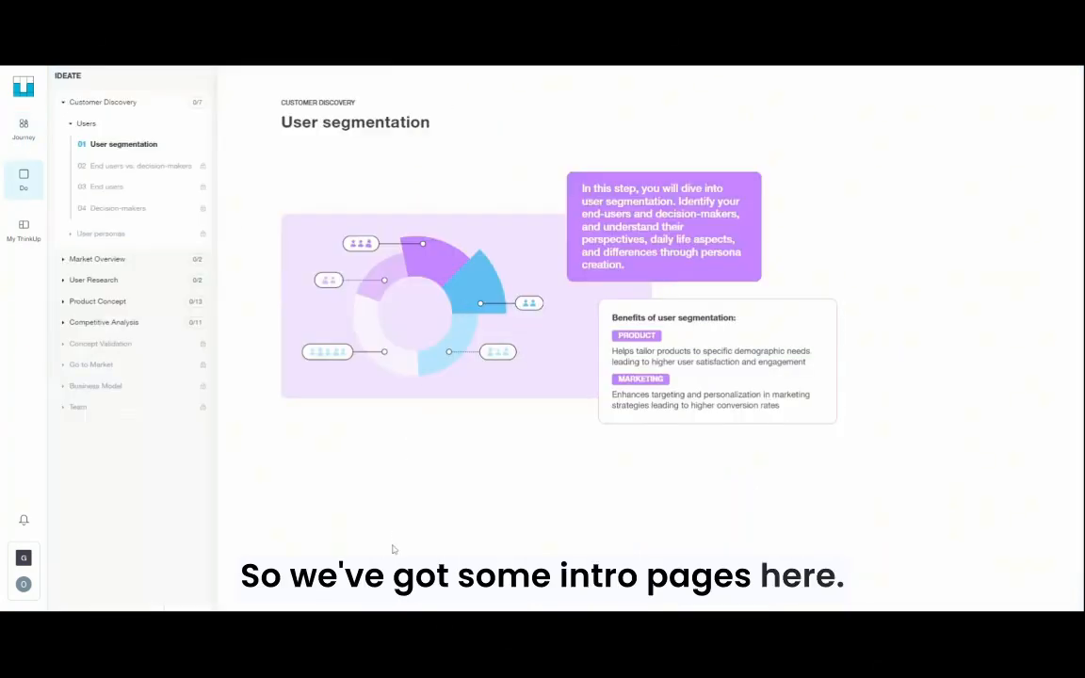
{"action": "left_click", "coordinate": [344, 577]}
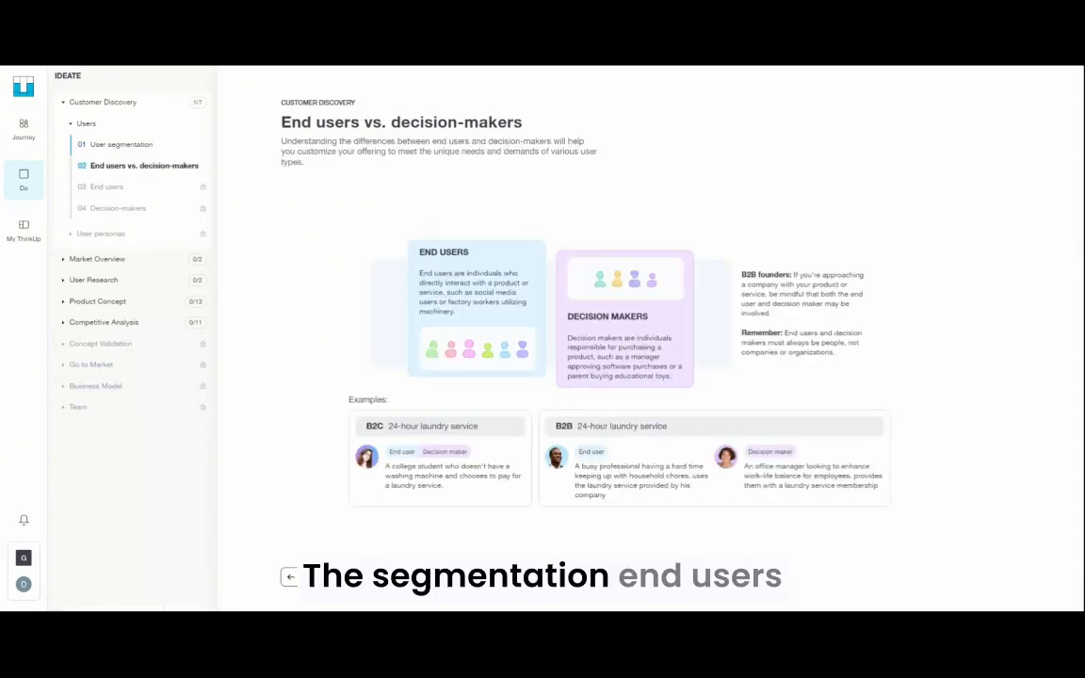
{"action": "left_click", "coordinate": [329, 579]}
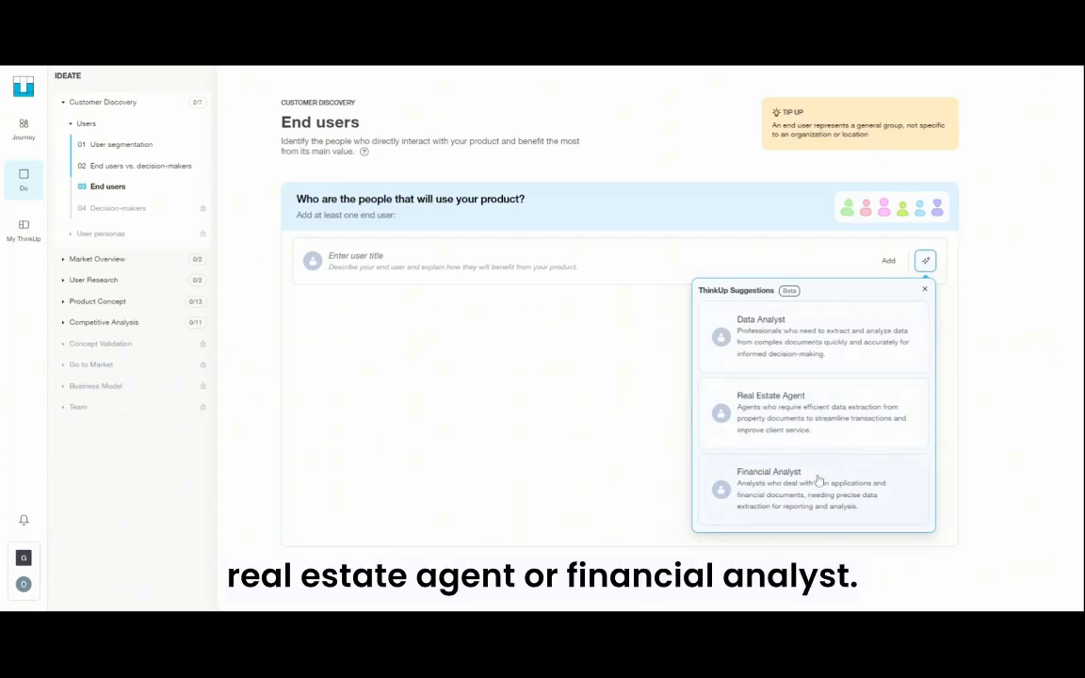
Add the suggested Real Estate Agent and Financial Analyst as end users and proceed to the decision-makers.
{"action": "left_click", "coordinate": [829, 430]}
{"action": "left_click", "coordinate": [815, 495]}
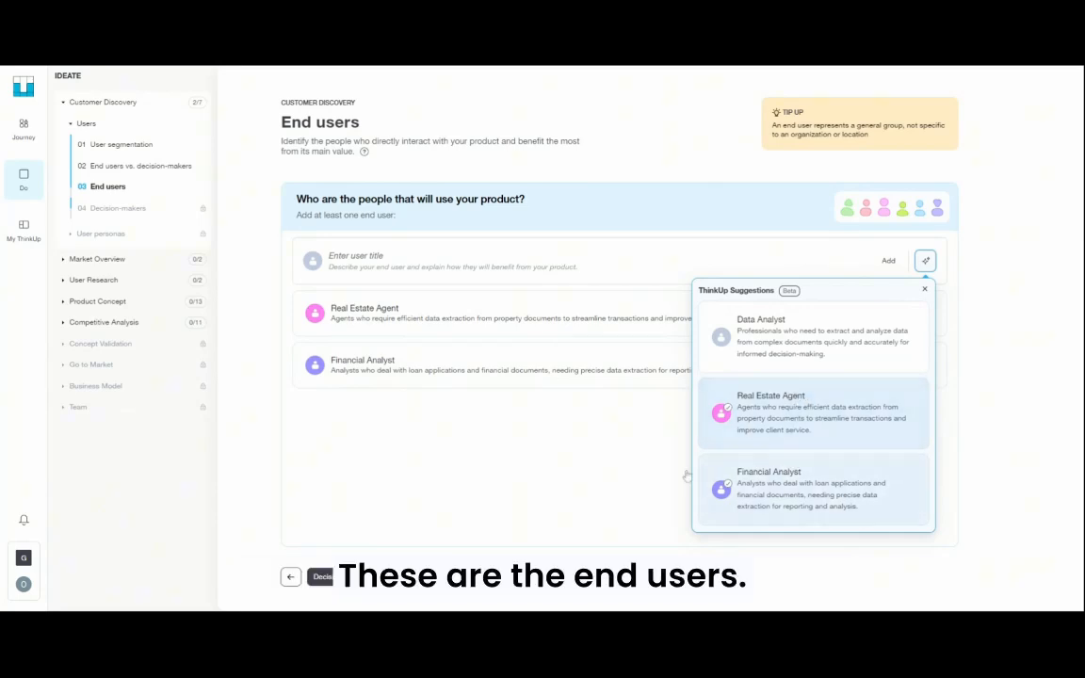
{"action": "left_click", "coordinate": [365, 576]}
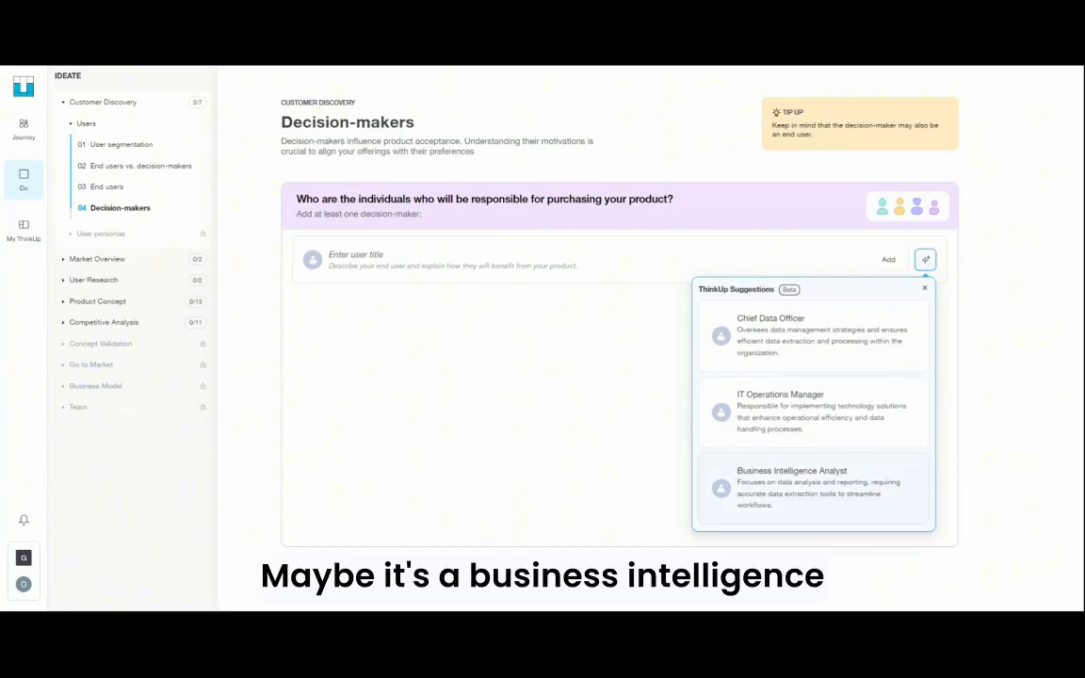
Add the suggested Business Intelligence Analyst, IT Operations Manager and Chief Data Officer as decision-makers.
{"action": "left_click", "coordinate": [802, 491]}
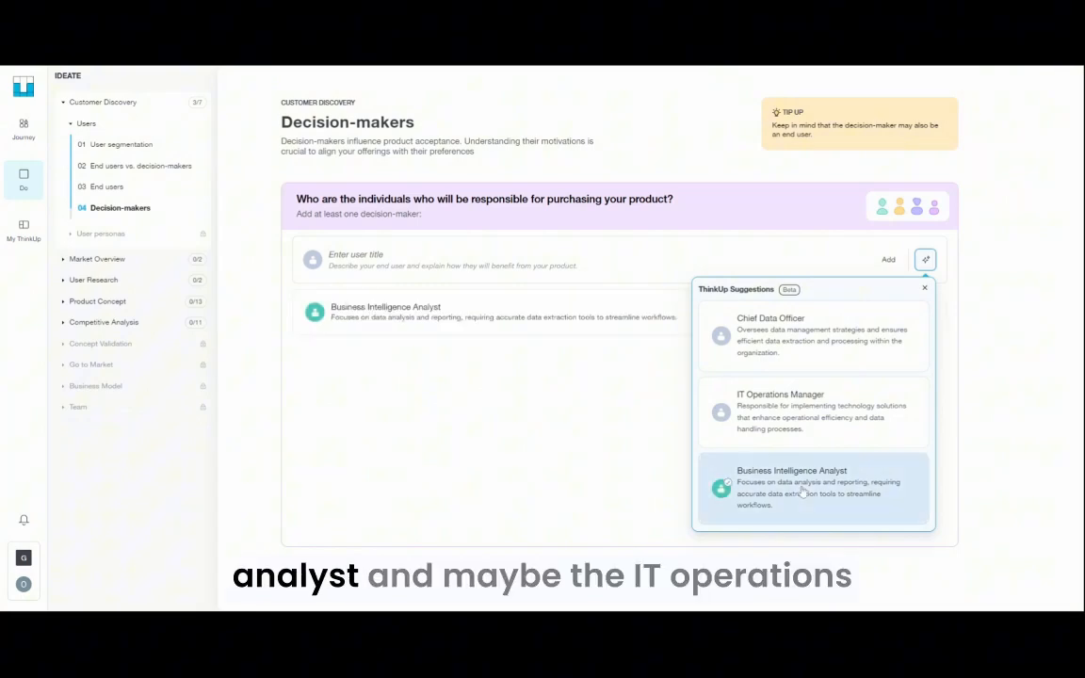
{"action": "left_click", "coordinate": [797, 426]}
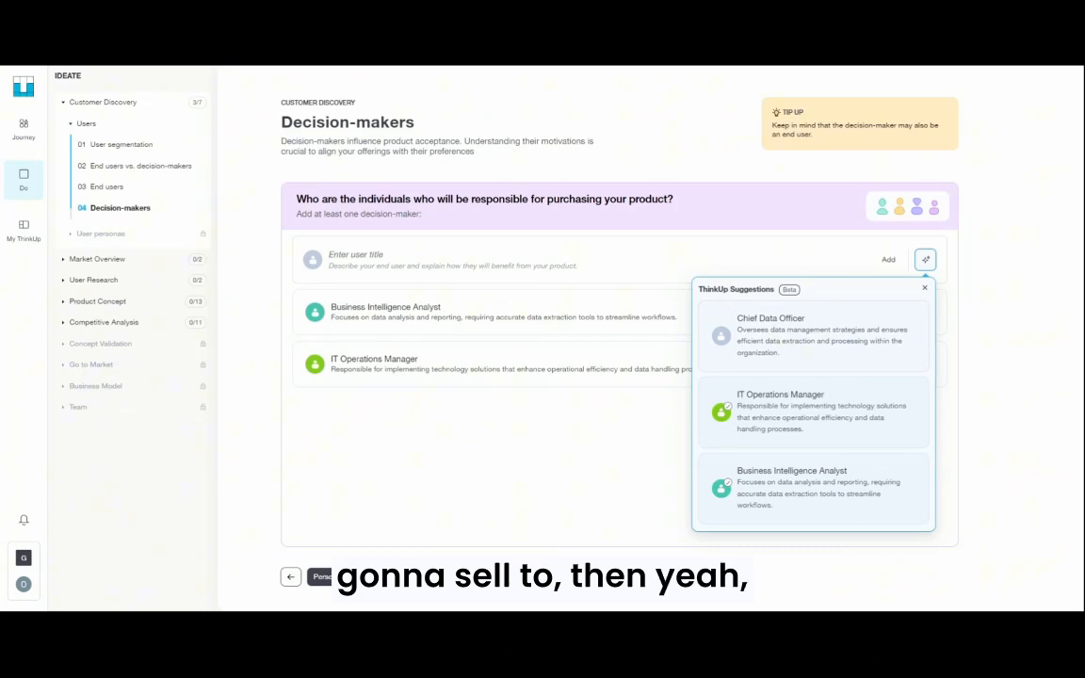
{"action": "left_click", "coordinate": [791, 332]}
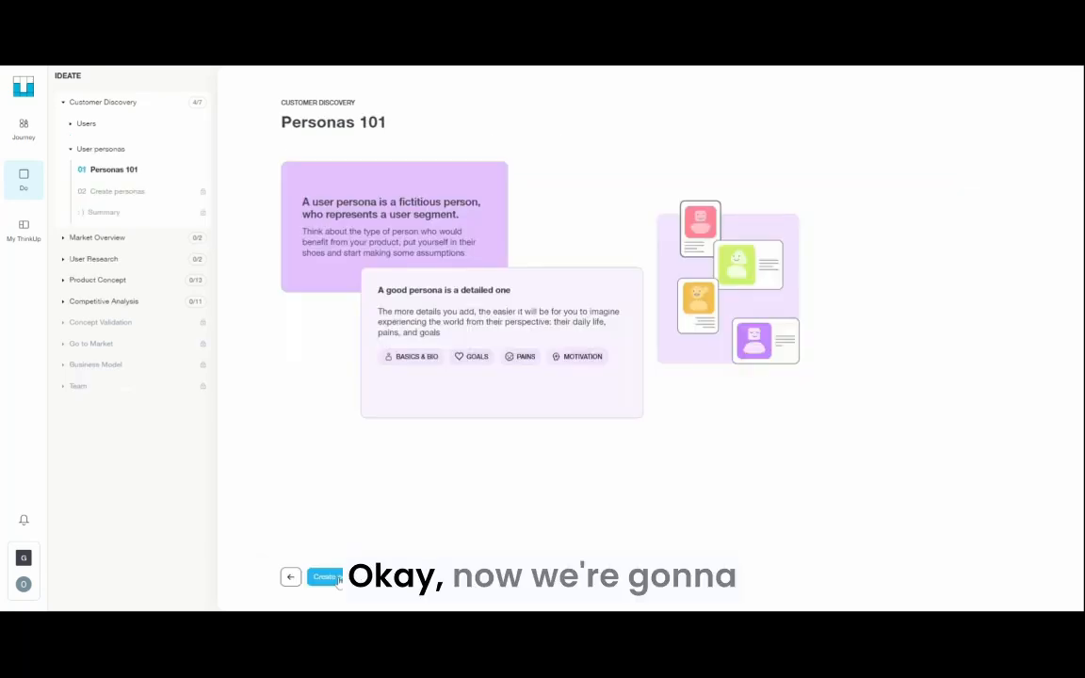
Start creating the Real Estate Agent persona and set its demographic location to United States.
{"action": "left_click", "coordinate": [340, 579]}
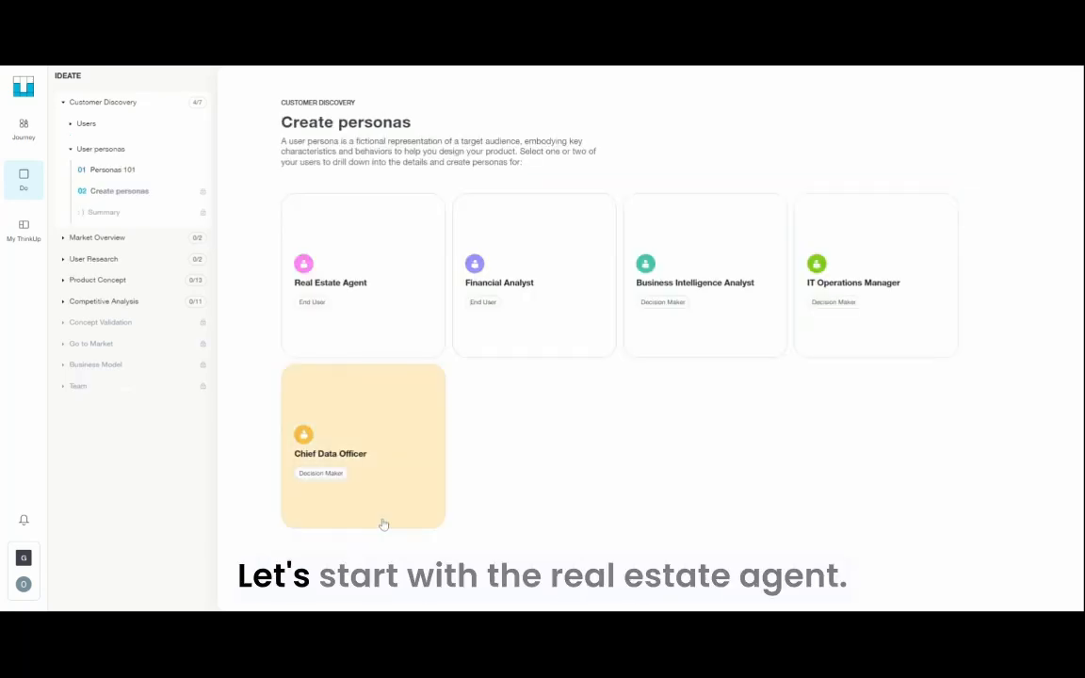
{"action": "left_click", "coordinate": [392, 294]}
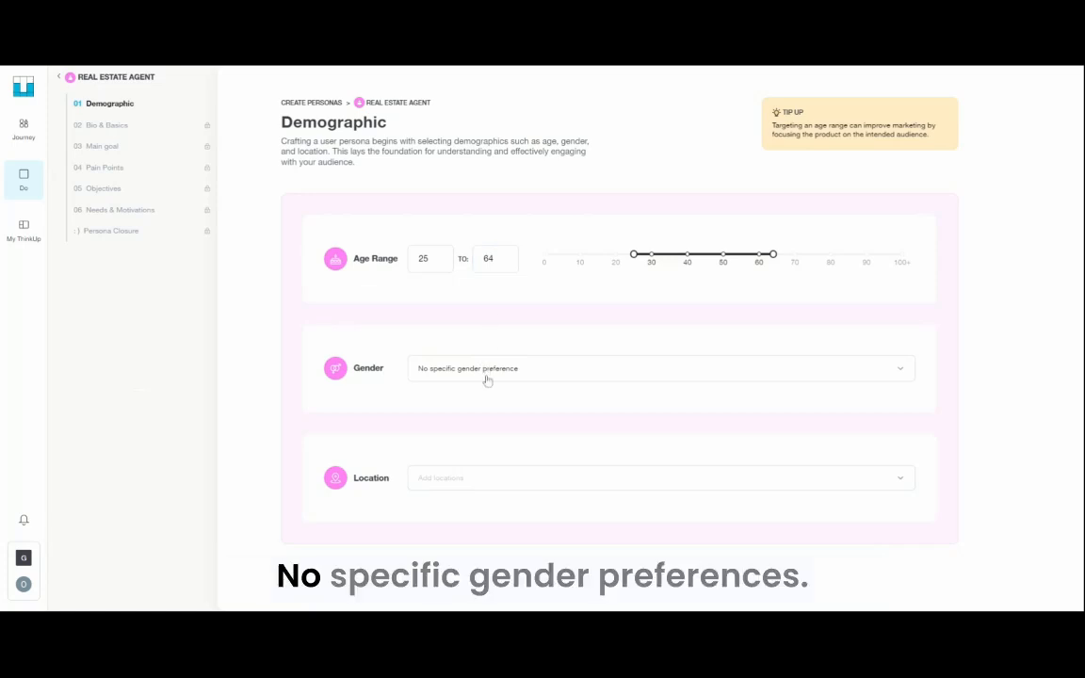
{"action": "left_click", "coordinate": [470, 477]}
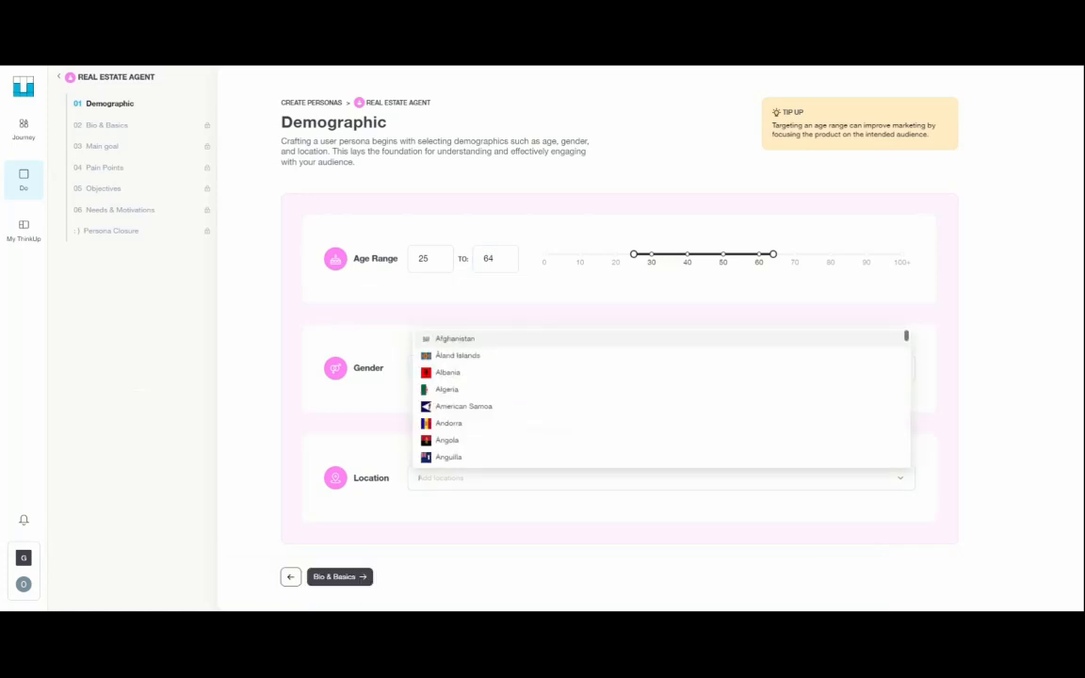
{"action": "type", "text": "unit"}
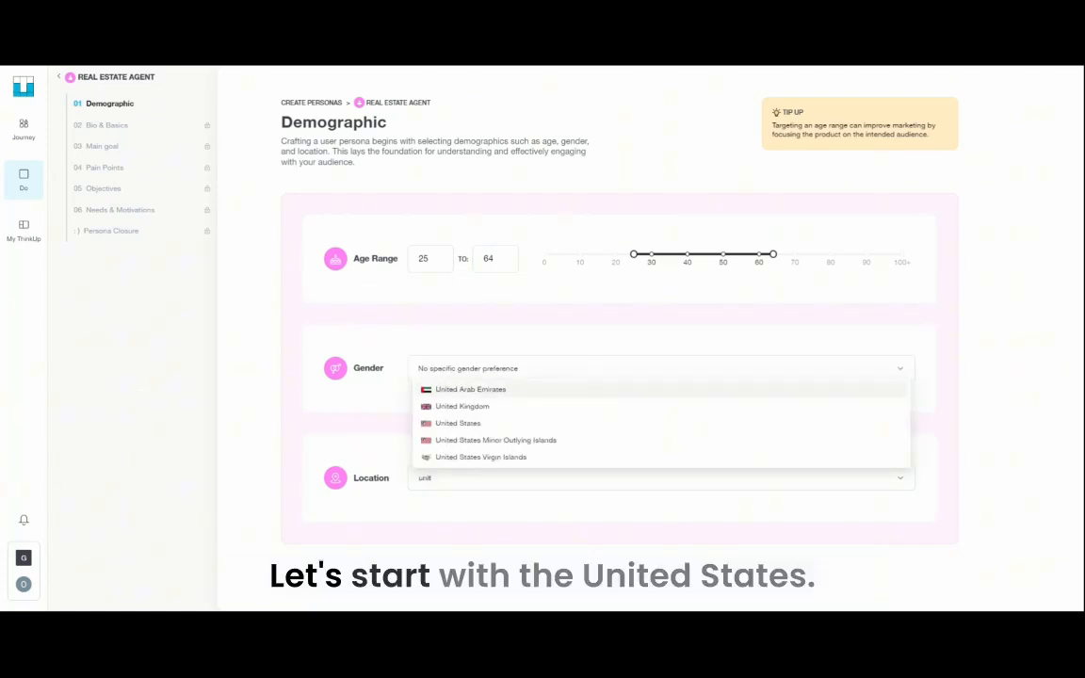
{"action": "left_click", "coordinate": [487, 425]}
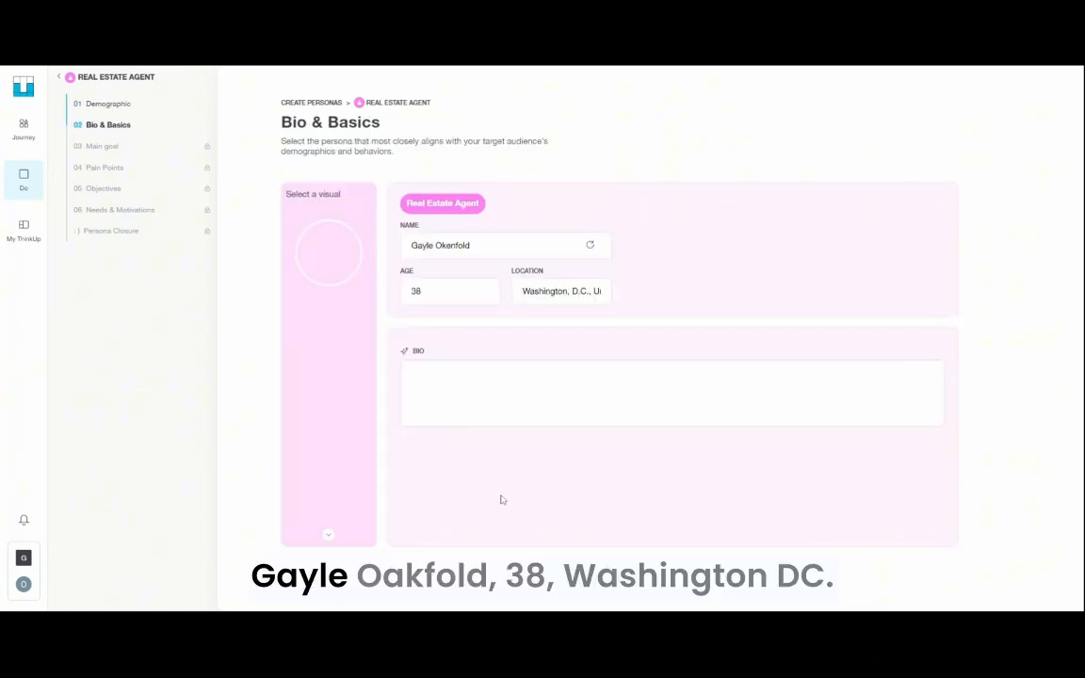
Check the persona's age and location, set its main goal to "Save time on data entry", and continue to the pain points.
{"action": "left_click", "coordinate": [445, 292]}
{"action": "left_click", "coordinate": [561, 292]}
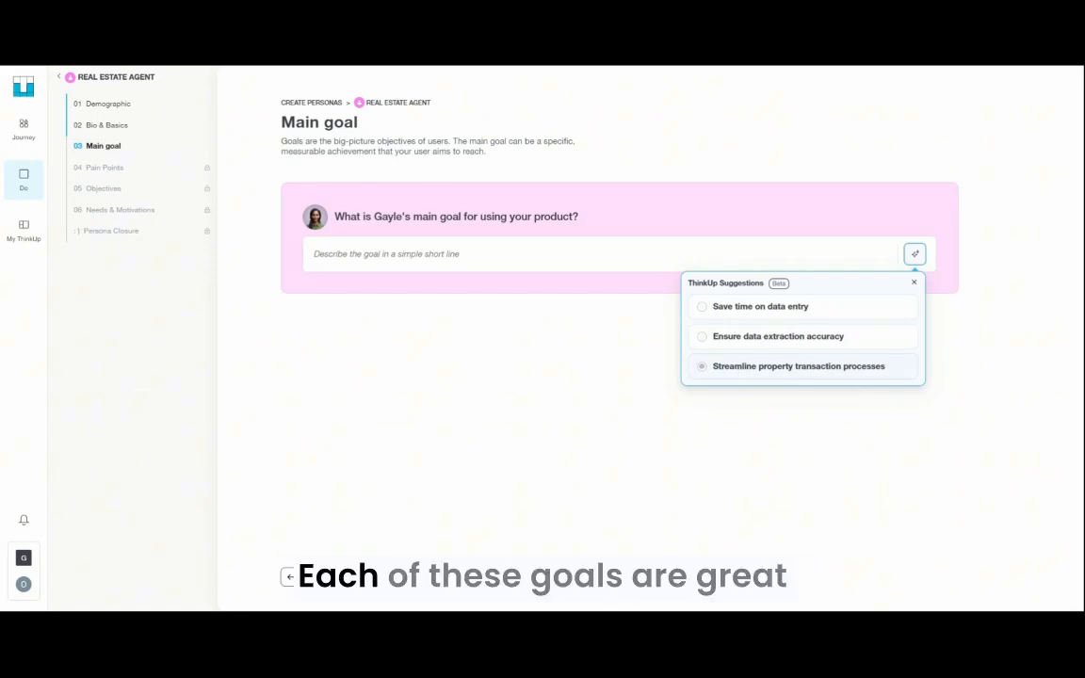
{"action": "left_click", "coordinate": [744, 307]}
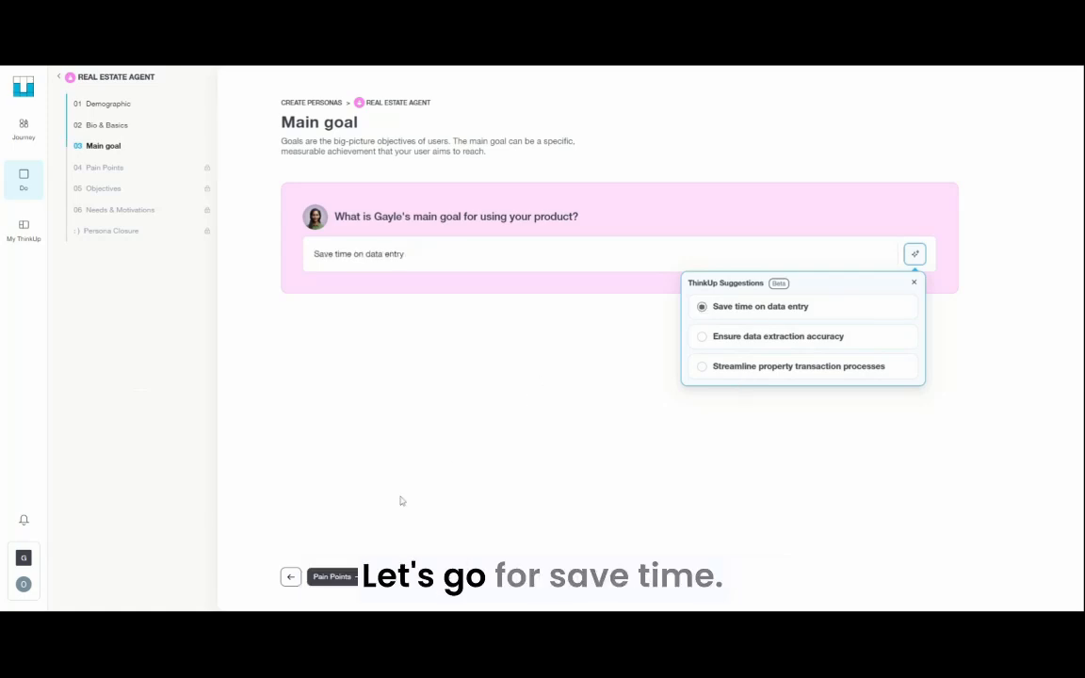
{"action": "left_click", "coordinate": [339, 581]}
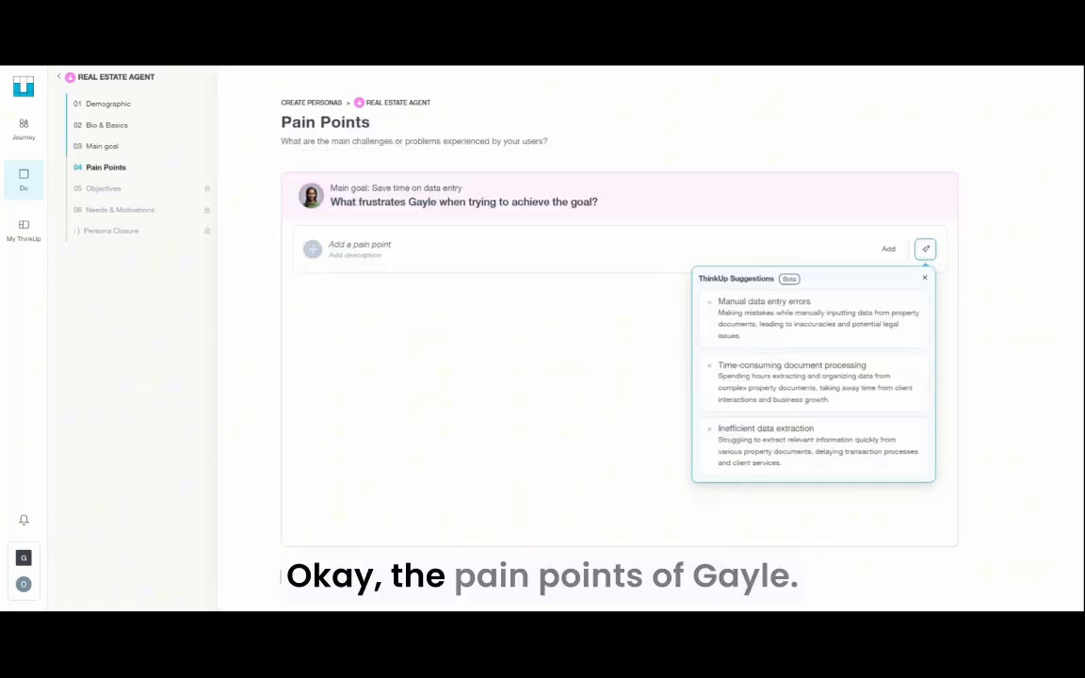
Add the suggested pain points "Manual data entry errors" and "Time-consuming document processing" to the Real Estate Agent persona.
{"action": "left_click", "coordinate": [811, 322]}
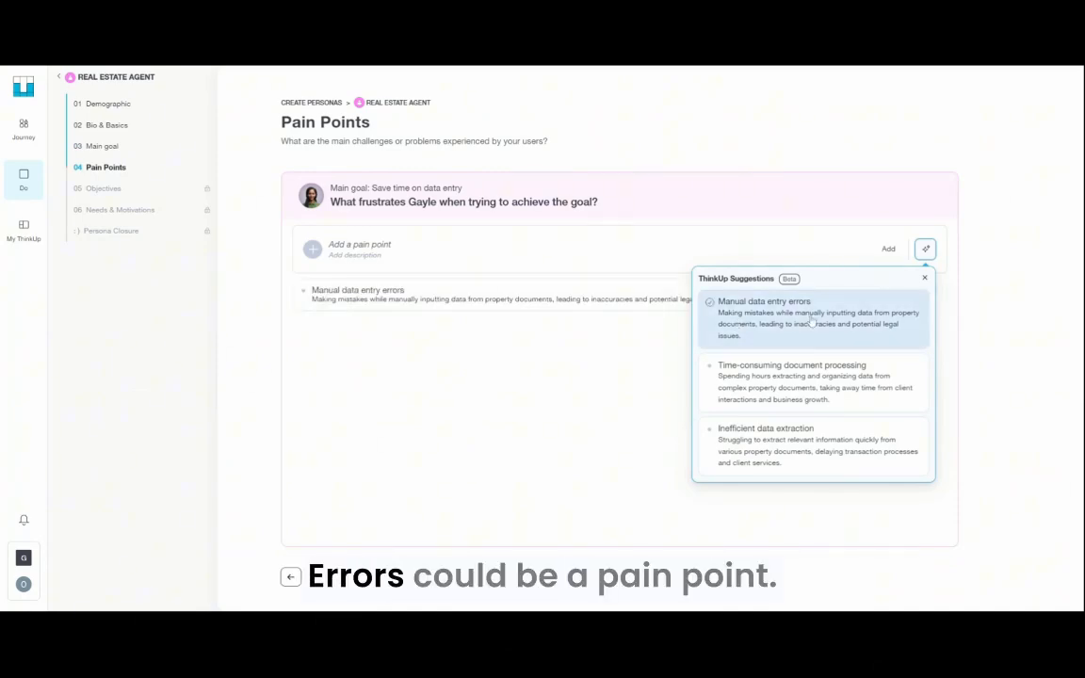
{"action": "left_click", "coordinate": [799, 388]}
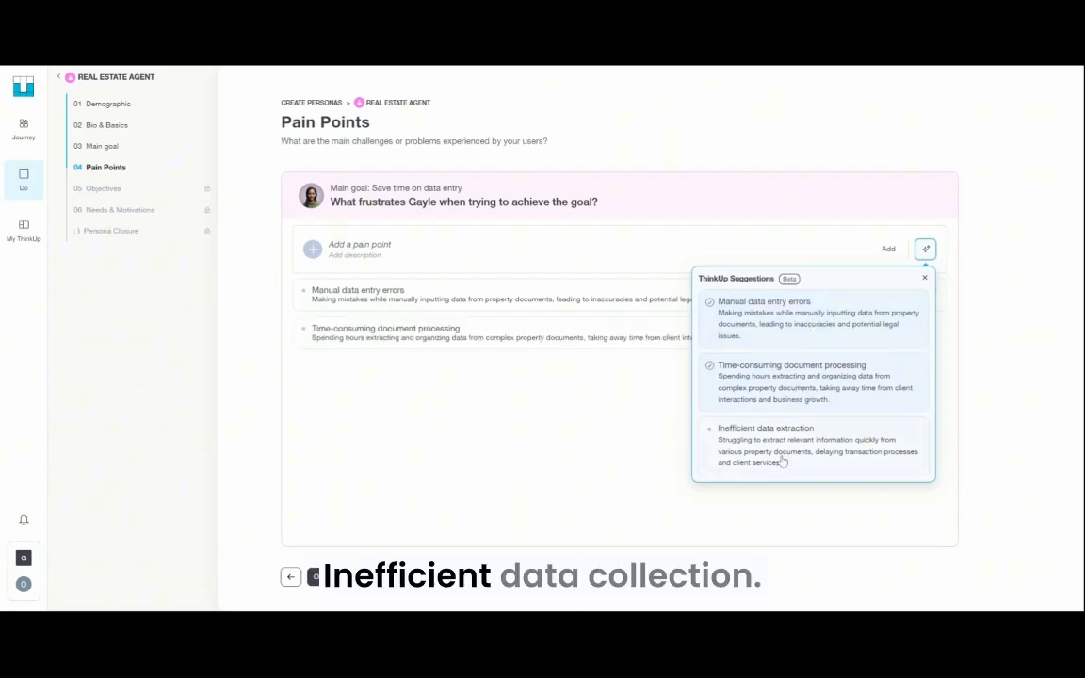
{"action": "left_click", "coordinate": [374, 356]}
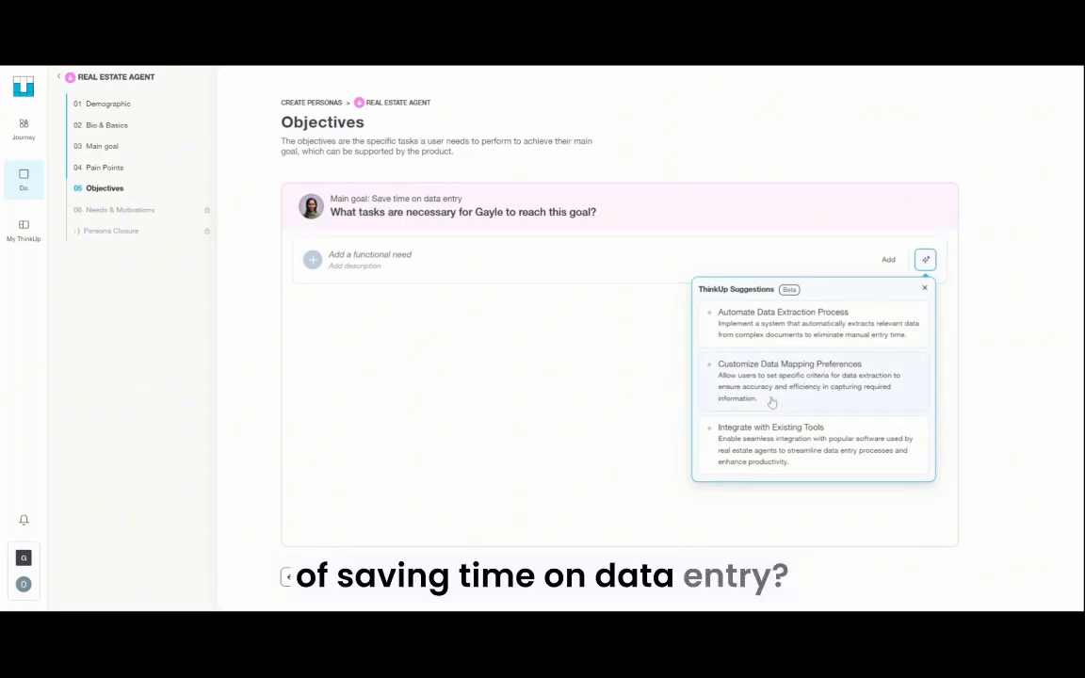
Add the suggested objectives "Automate Data Extraction Process", "Customize Data Mapping Preferences" and "Integrate with Existing Tools" to the persona.
{"action": "left_click", "coordinate": [778, 336]}
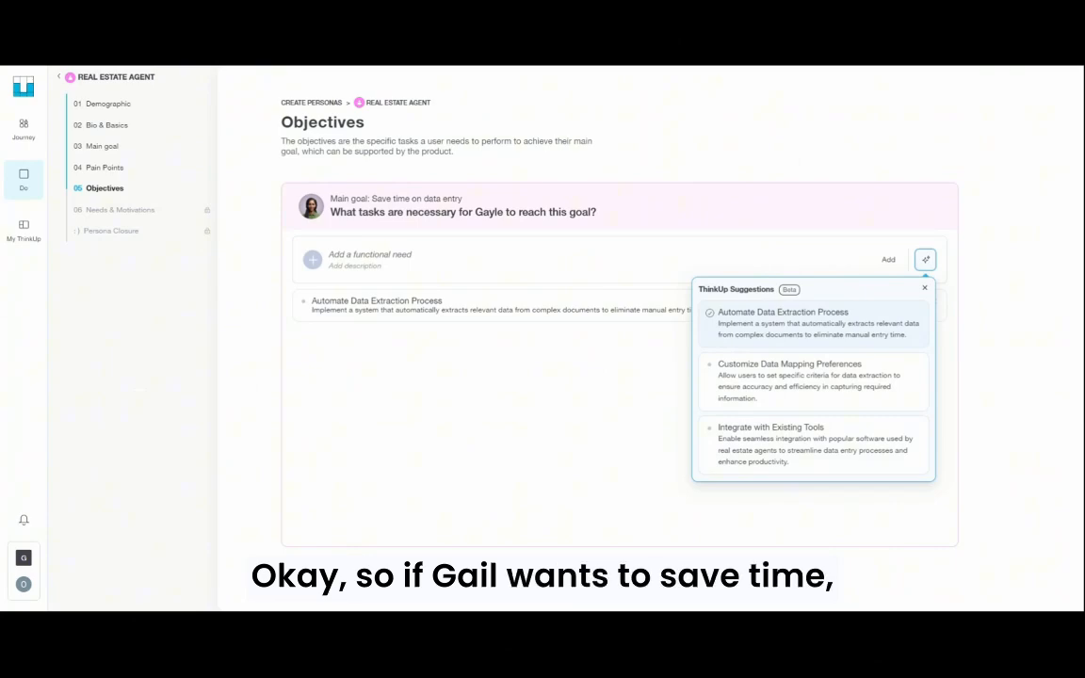
{"action": "left_click", "coordinate": [791, 386]}
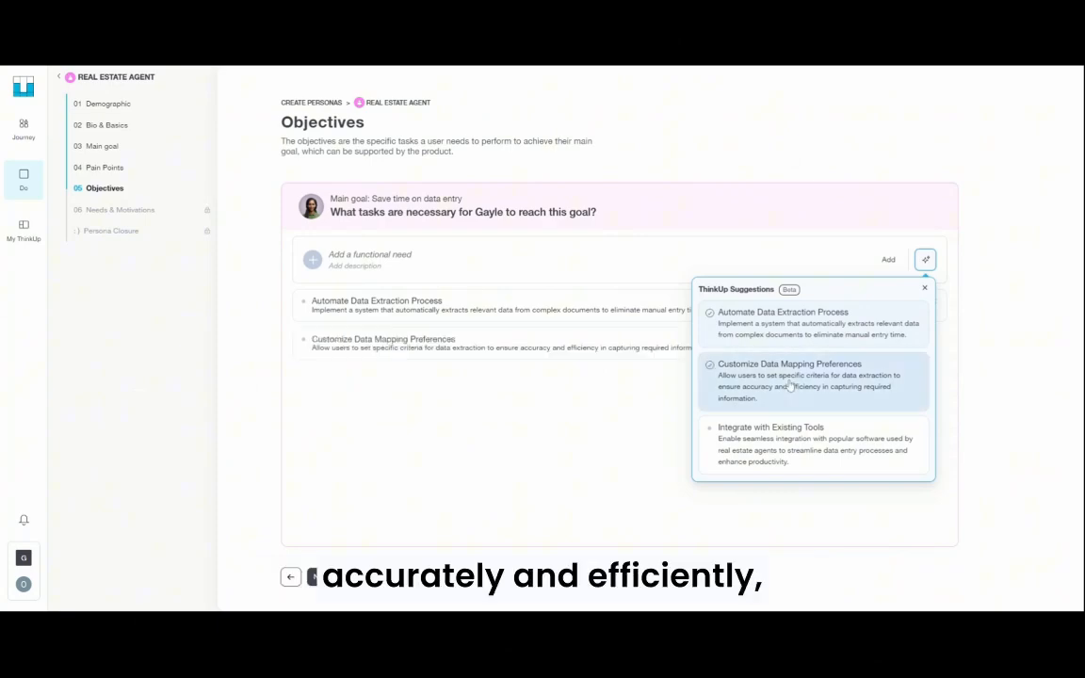
{"action": "left_click", "coordinate": [826, 473]}
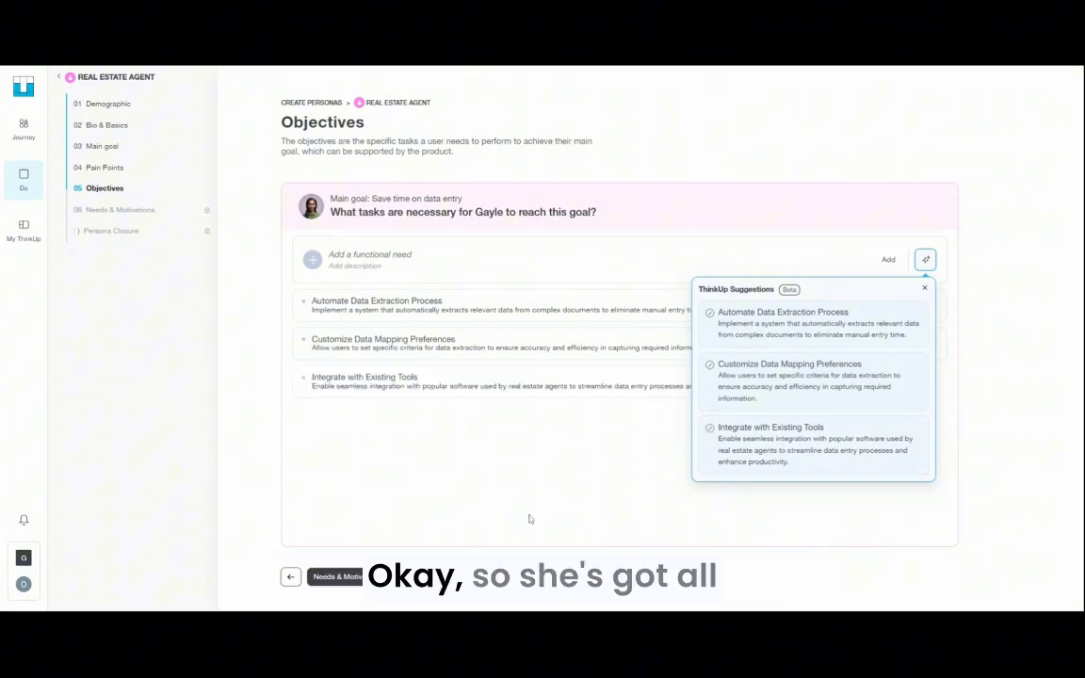
Add the suggested emotions "Efficient", "Relieved" and "Productive" to the persona's needs and motivations, and continue to the persona closure.
{"action": "left_click", "coordinate": [925, 288]}
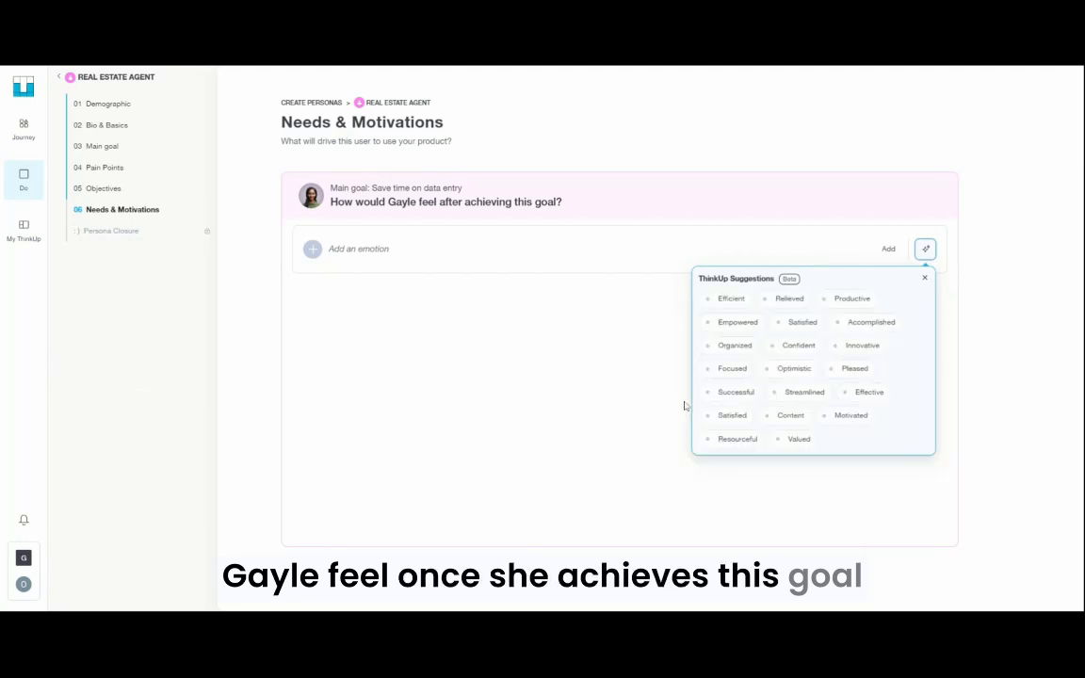
{"action": "left_click", "coordinate": [732, 302]}
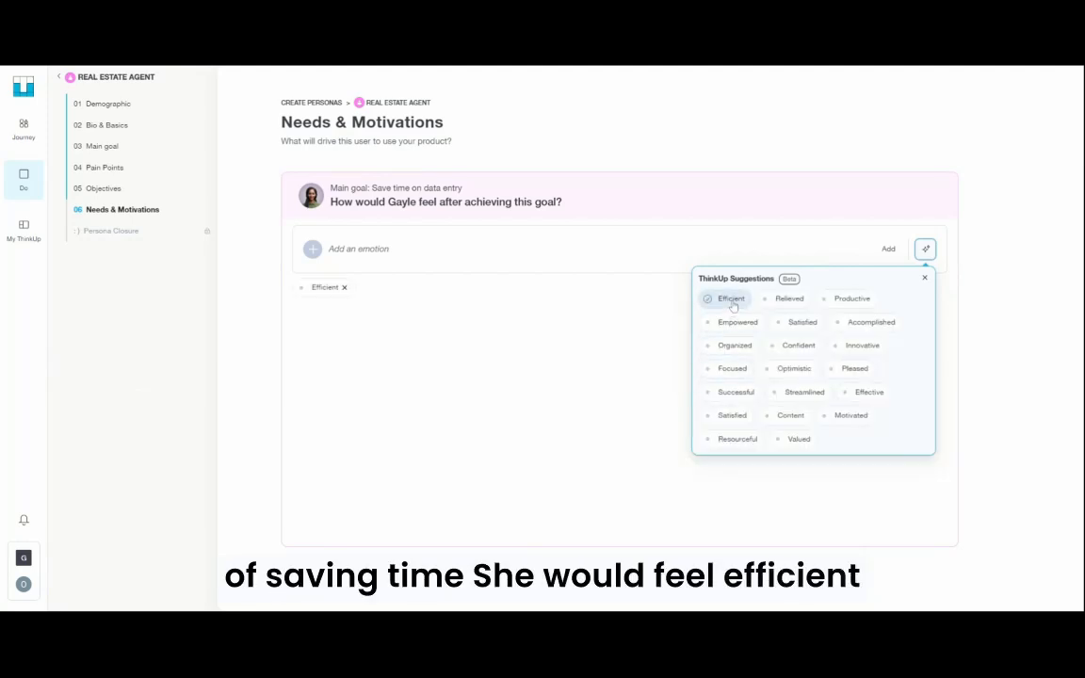
{"action": "left_click", "coordinate": [791, 301]}
{"action": "left_click", "coordinate": [852, 299]}
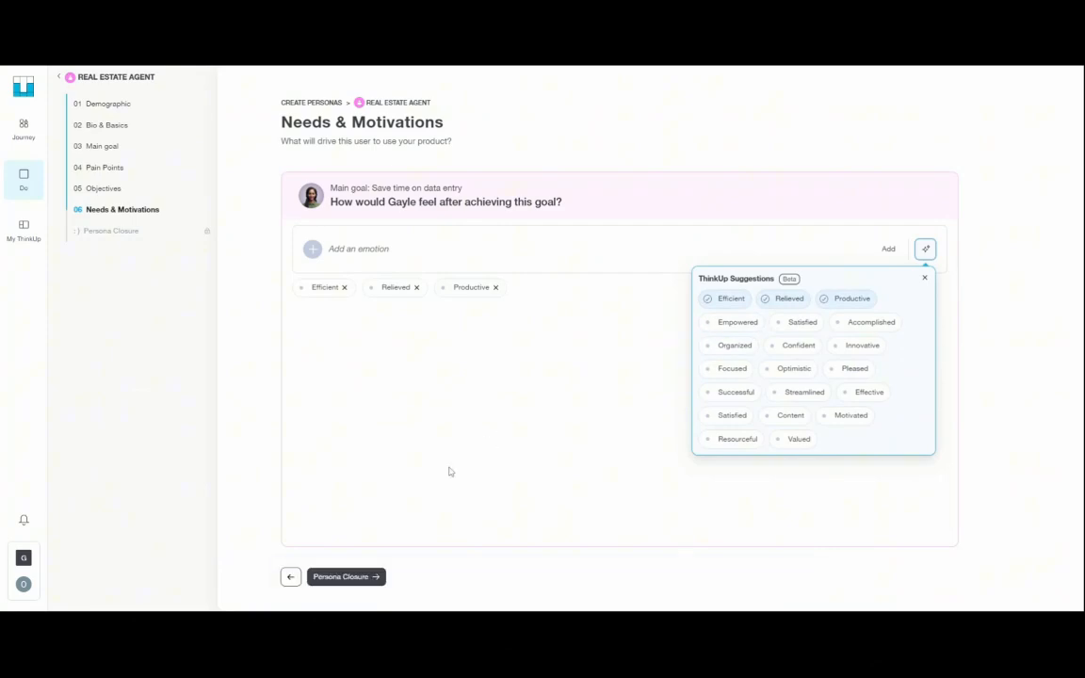
{"action": "left_click", "coordinate": [346, 577]}
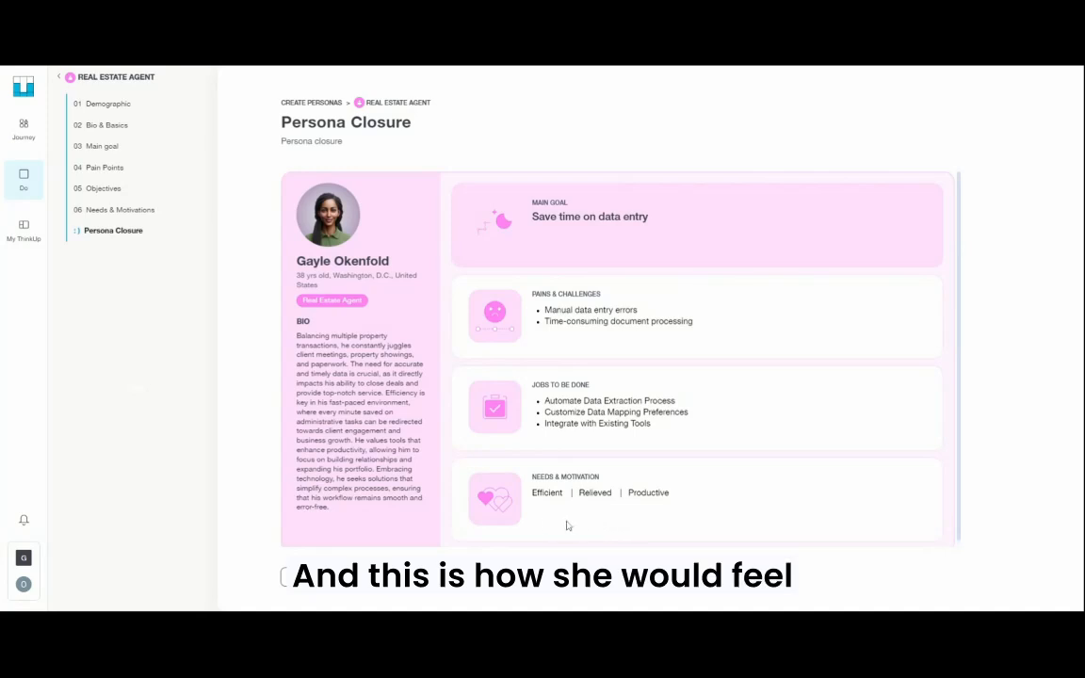
Finish the Real Estate Agent persona and start the Market Overview step with the Top Down method for TAM and CAGR estimation.
{"action": "left_click", "coordinate": [358, 579]}
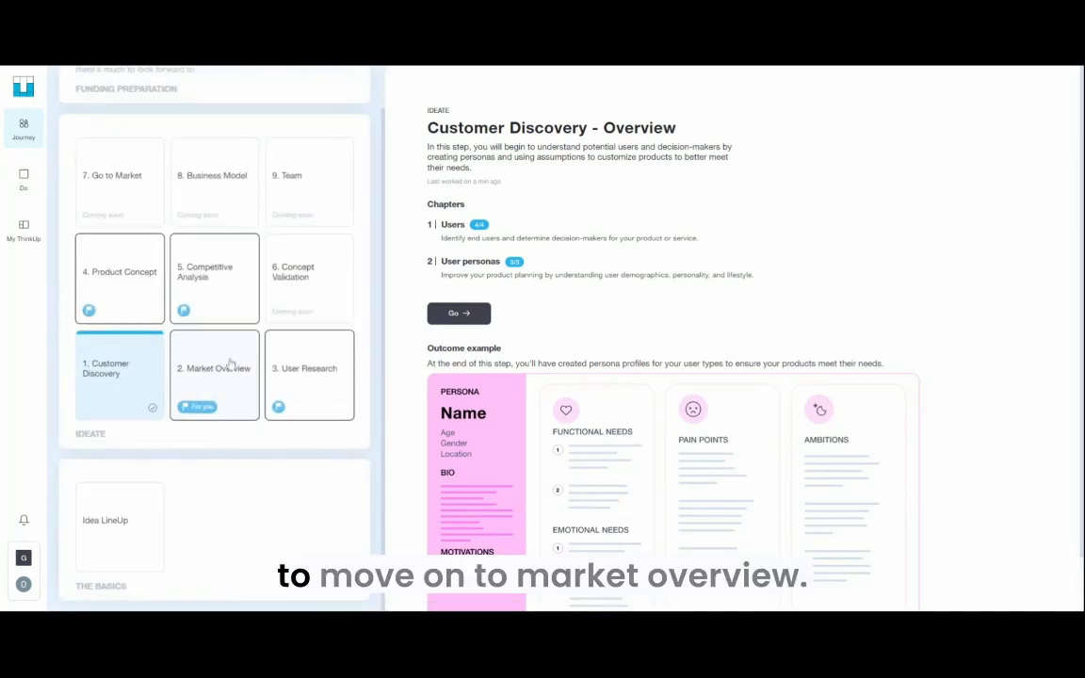
{"action": "left_click", "coordinate": [229, 367]}
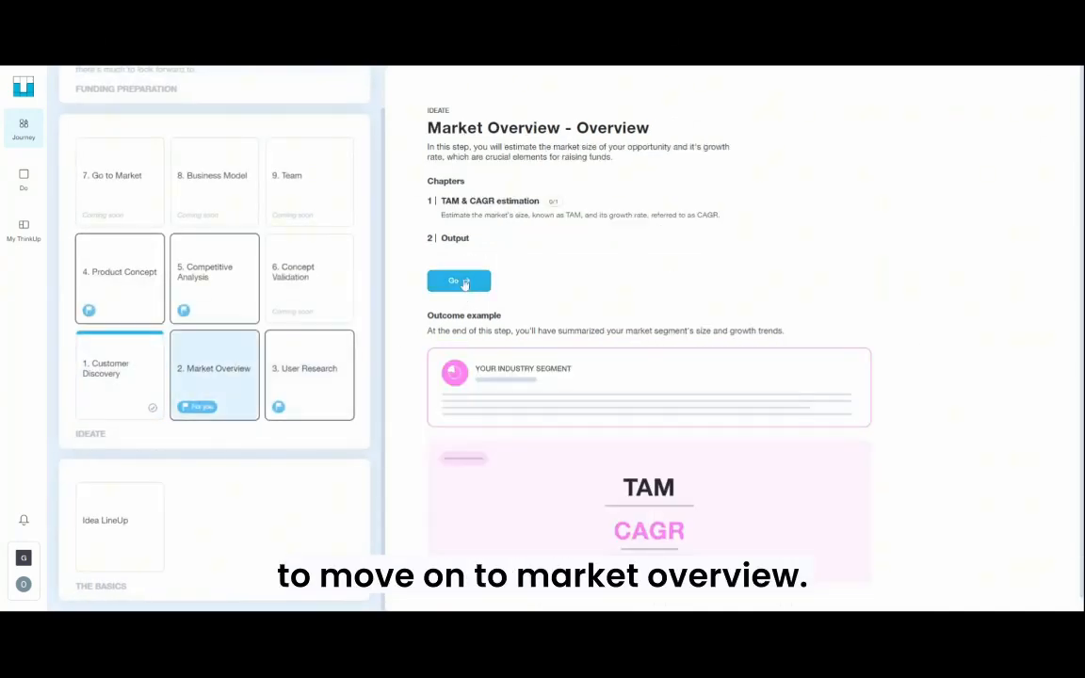
{"action": "left_click", "coordinate": [462, 282]}
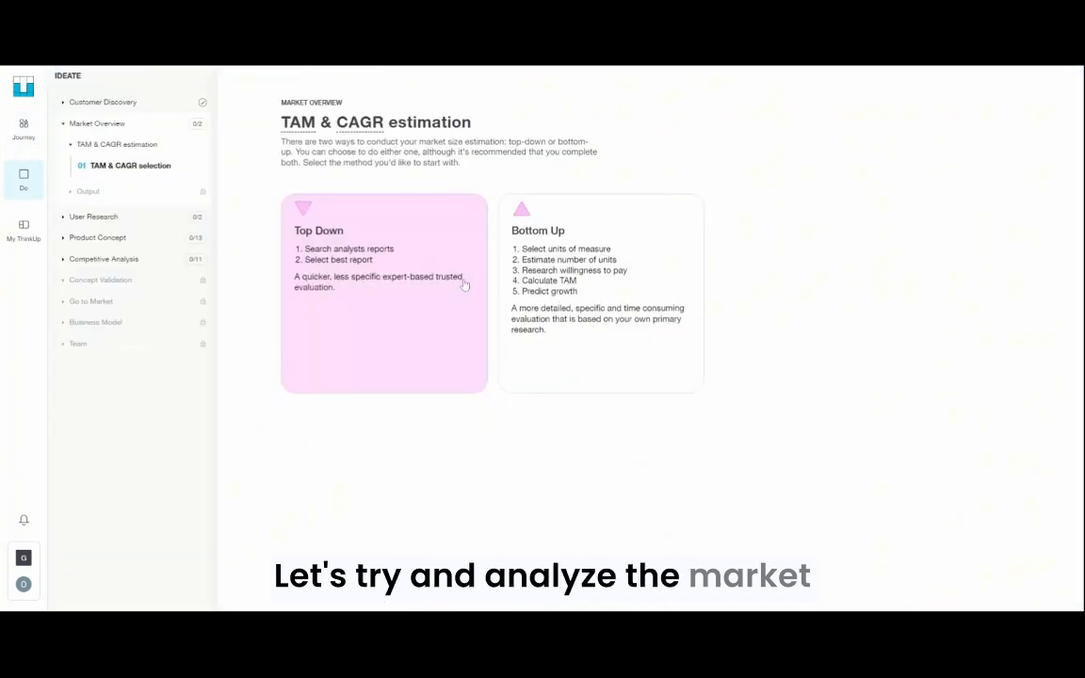
{"action": "left_click", "coordinate": [366, 308]}
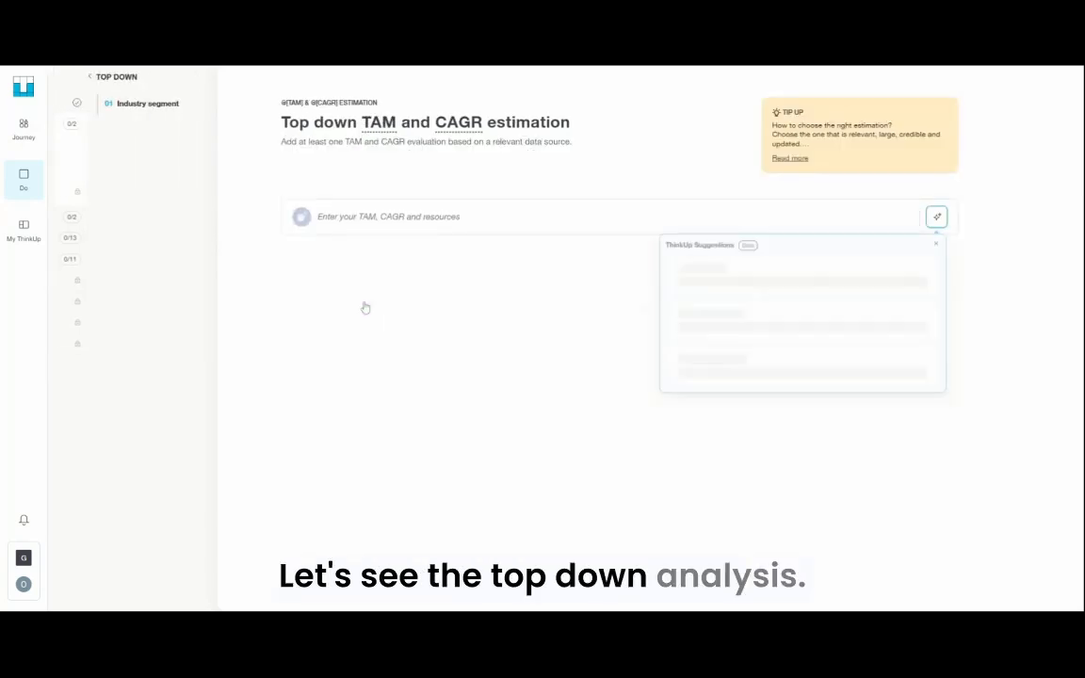